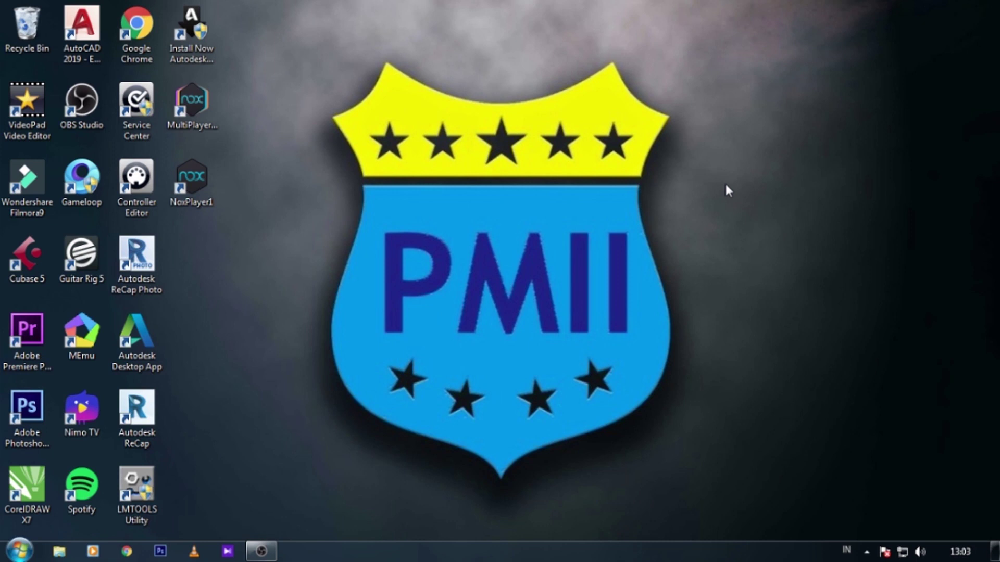
right_click(699, 140)
click(721, 178)
right_click(635, 97)
click(667, 133)
right_click(573, 132)
click(607, 174)
right_click(590, 143)
click(625, 184)
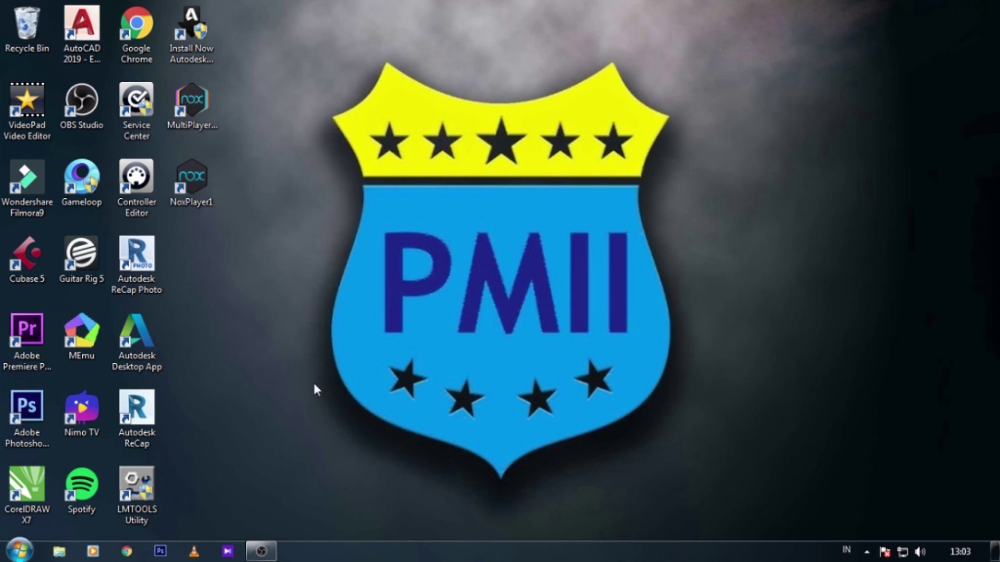
Open Google Chrome, search Google for "nox" in a new tab and open the official bignox.com website.
click(126, 552)
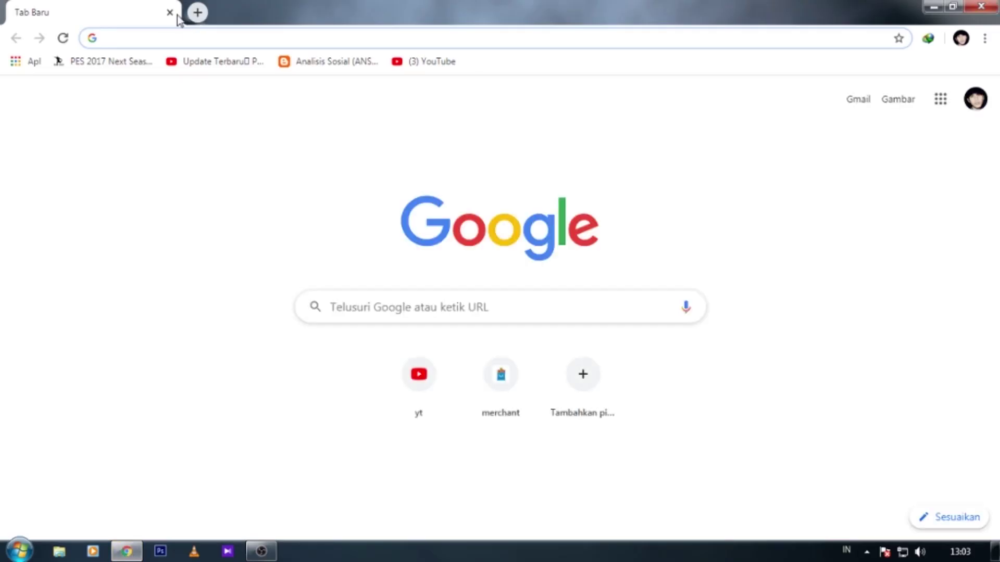
click(198, 13)
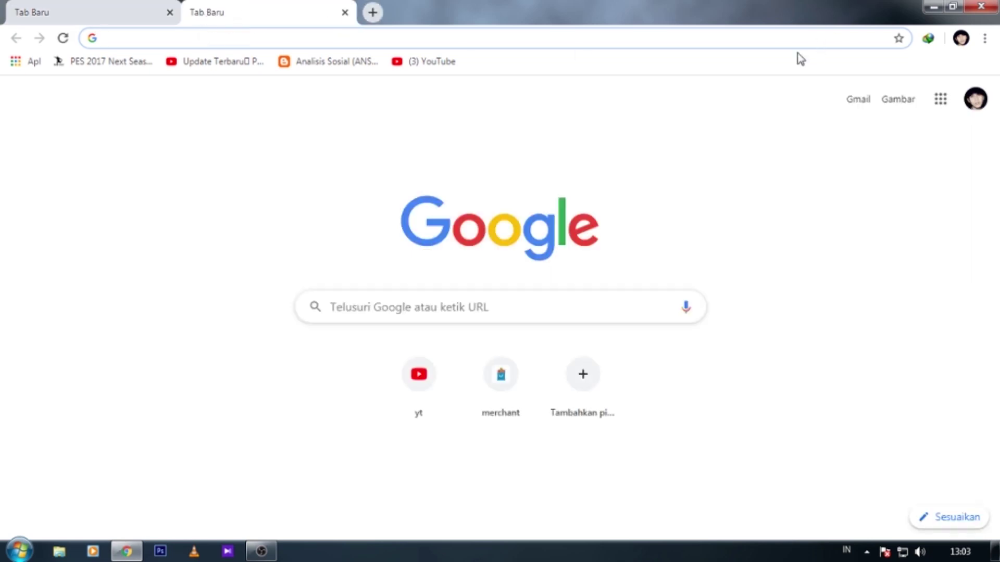
text(nox)
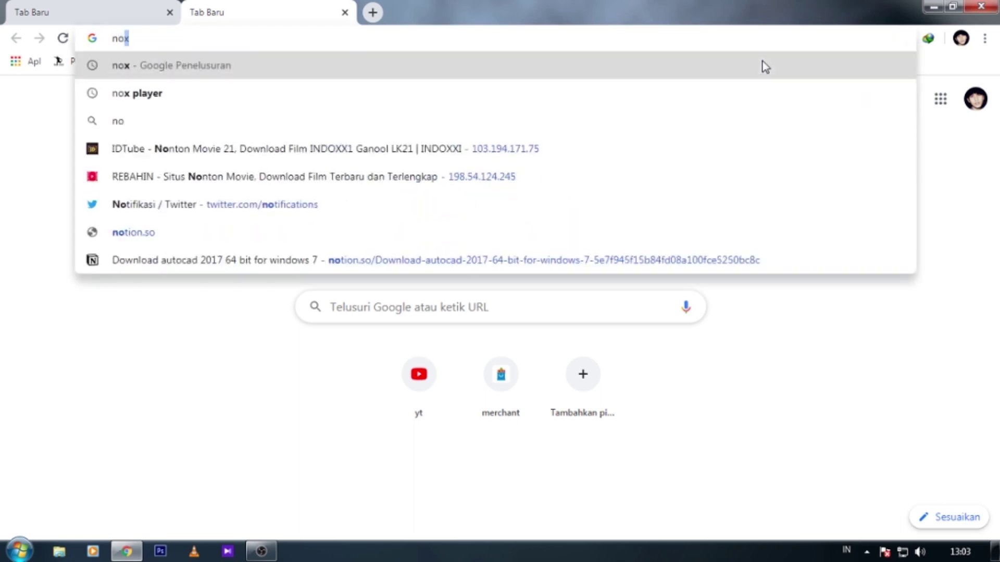
key(Return)
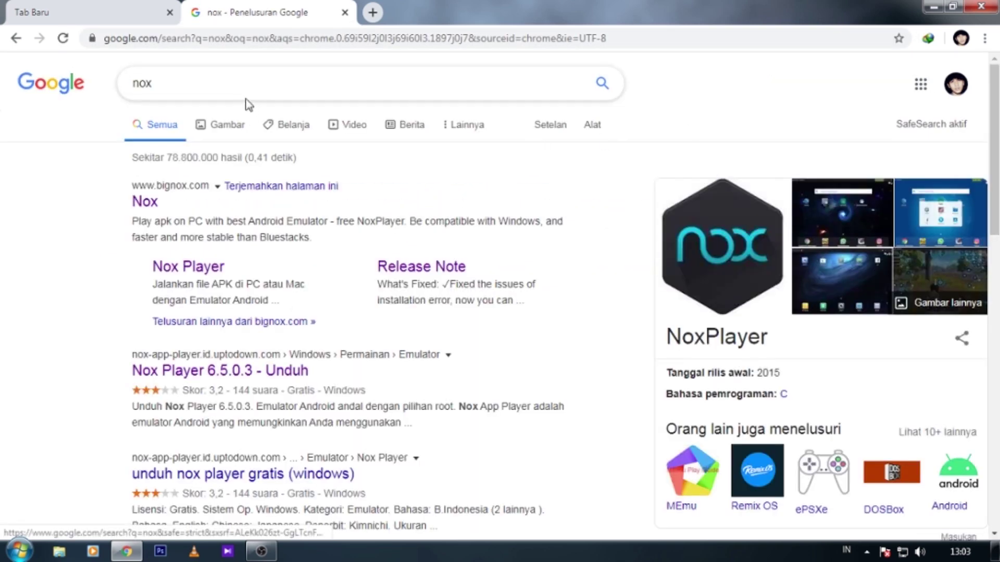
click(148, 202)
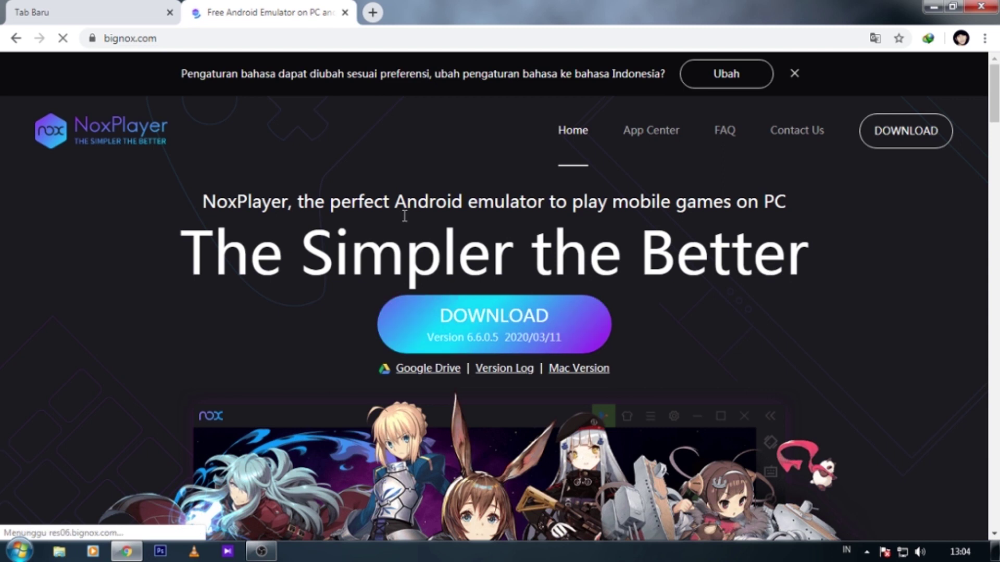
Request the NoxPlayer 6.6.0.5 download from the bignox.com home page and dismiss the download dialog without starting it.
click(171, 38)
click(269, 37)
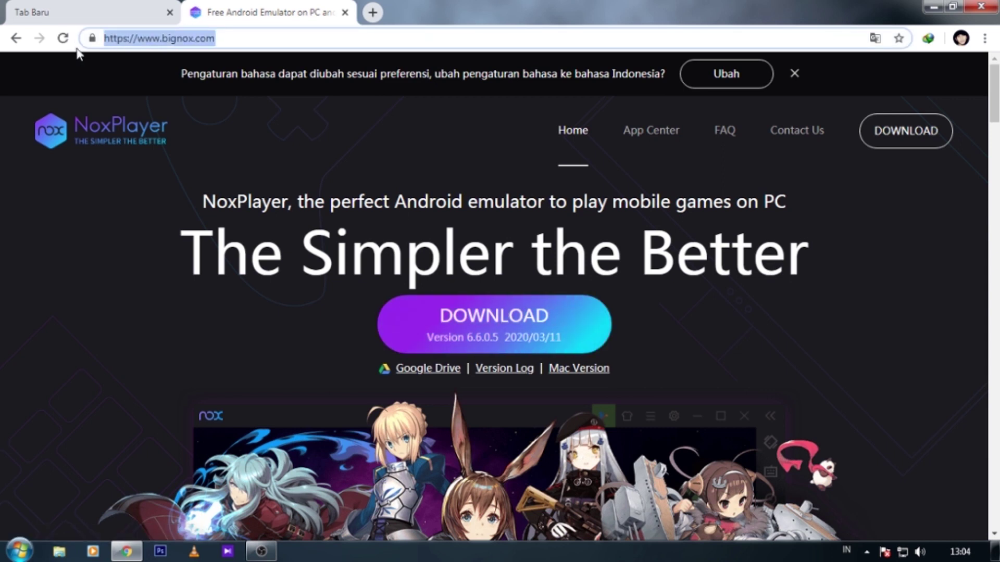
click(521, 333)
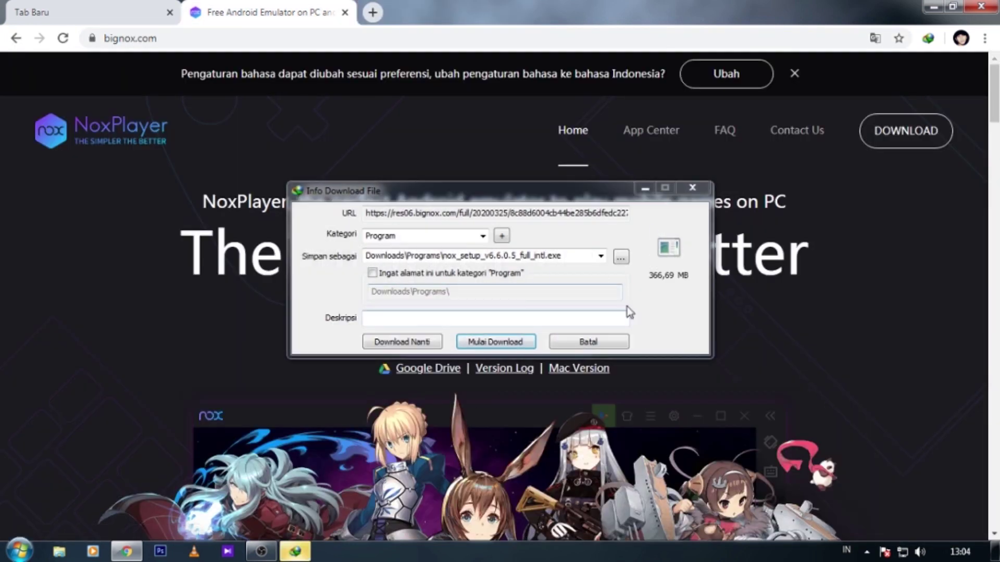
click(692, 187)
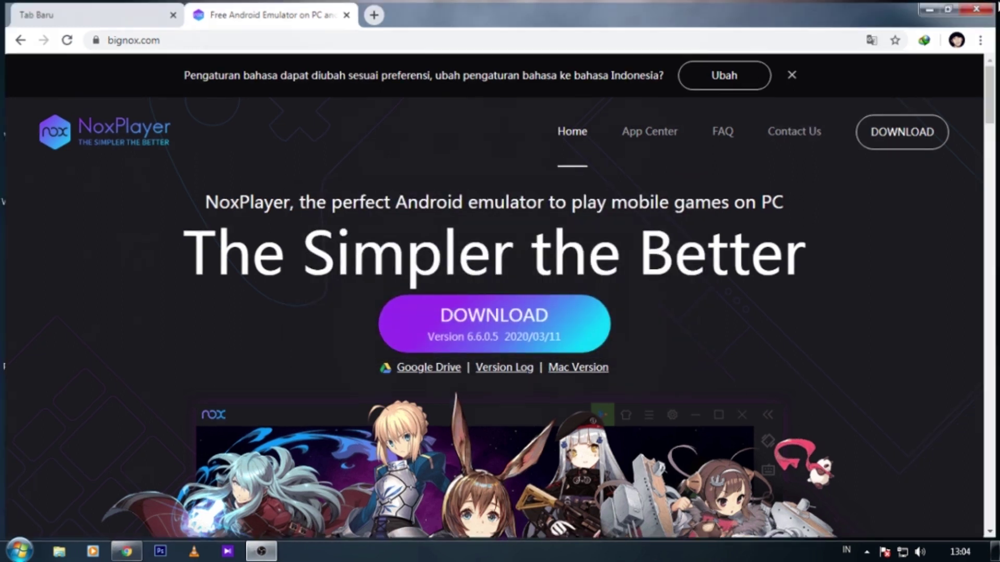
Return to the desktop and open the Nox multi-instance manager, moving its window clear of the desktop shortcuts.
key(super+d)
right_click(573, 77)
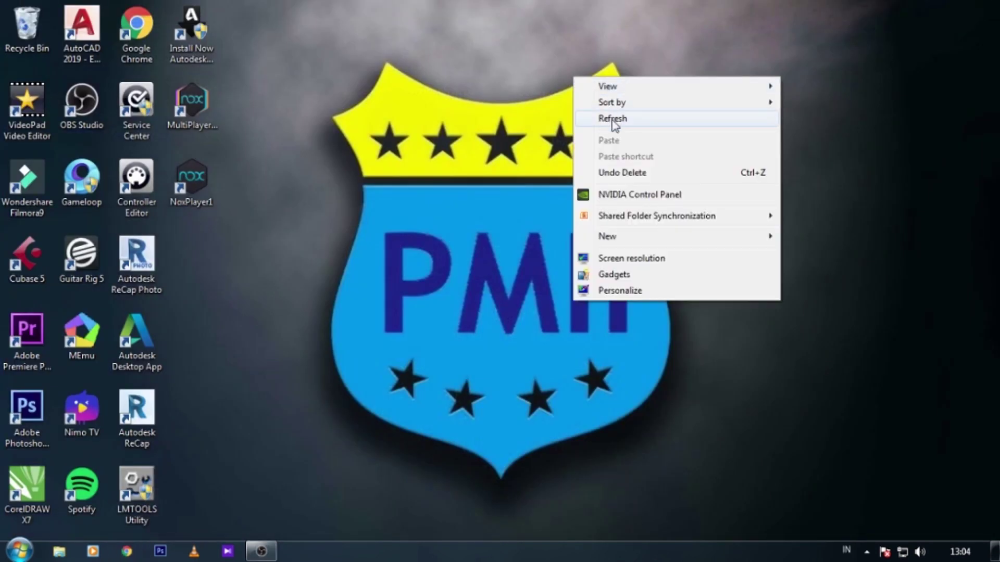
click(613, 120)
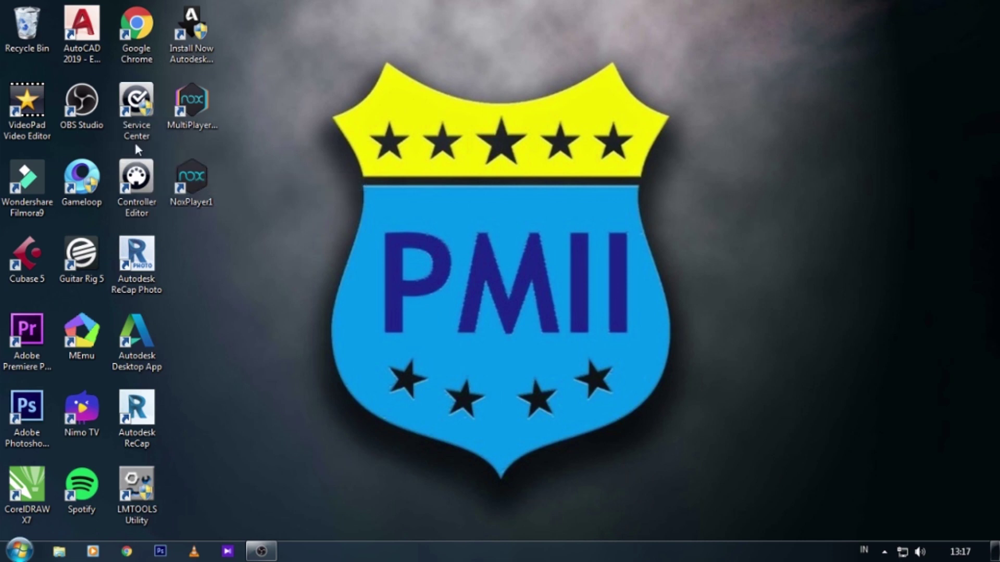
click(189, 100)
double_click(189, 101)
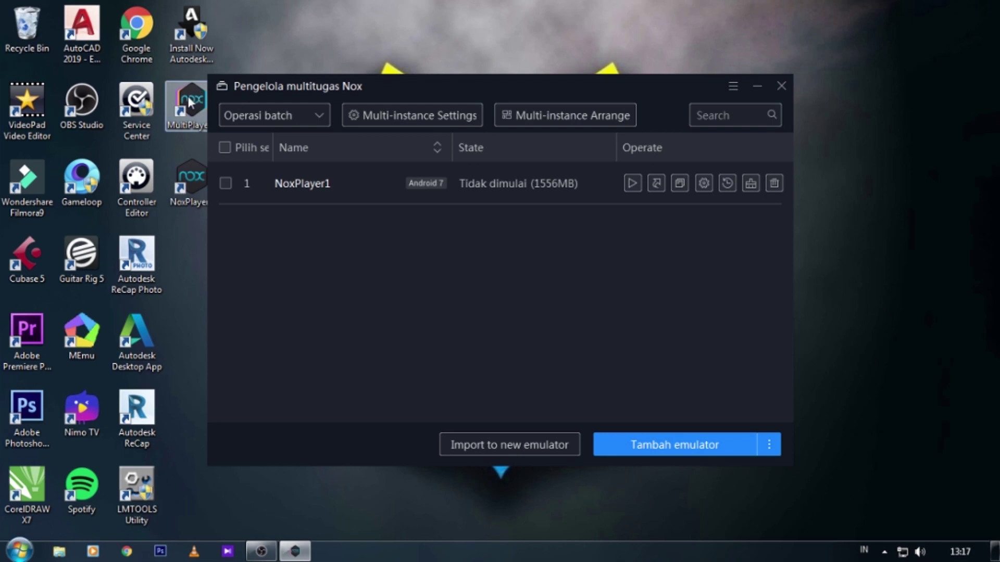
mouse_move(320, 191)
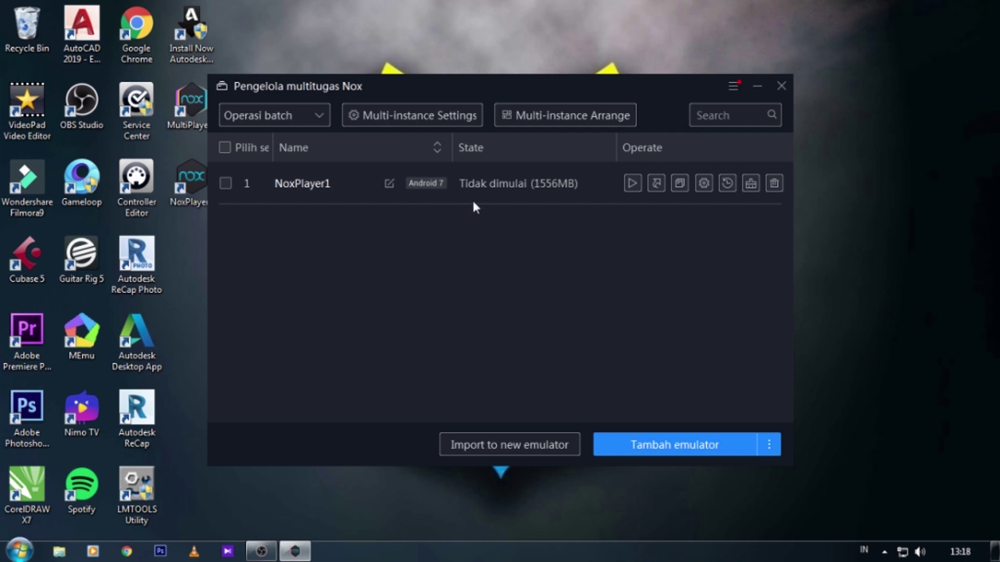
mouse_move(504, 180)
drag(459, 86, 511, 74)
mouse_move(510, 173)
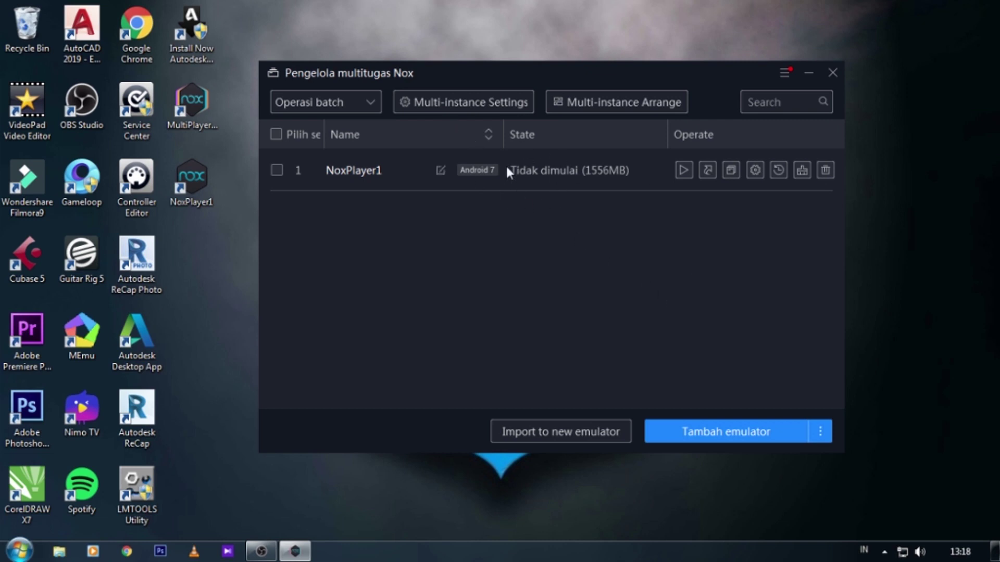
Add a new Android 7 emulator instance in the Nox manager and create a desktop shortcut for it.
click(821, 437)
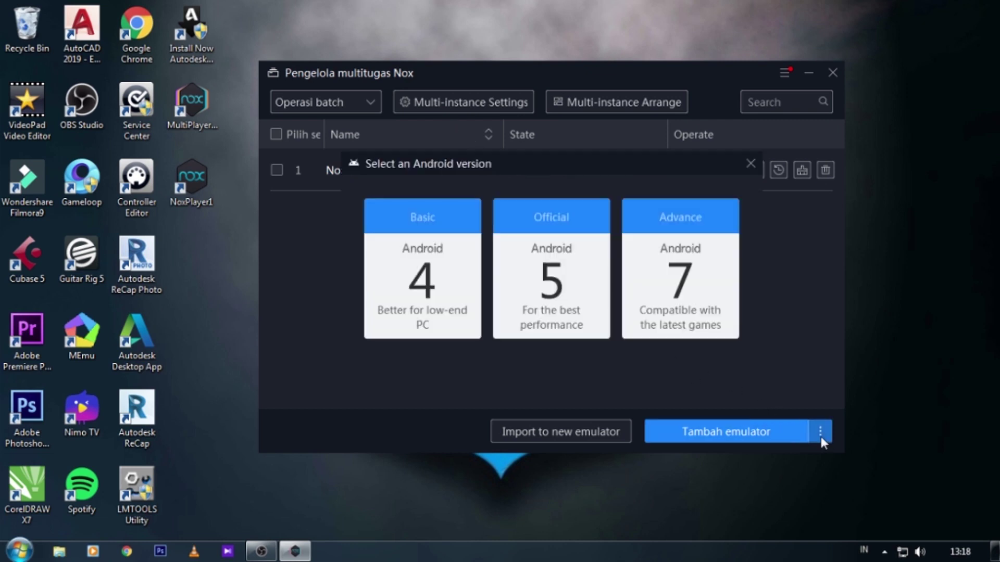
click(684, 284)
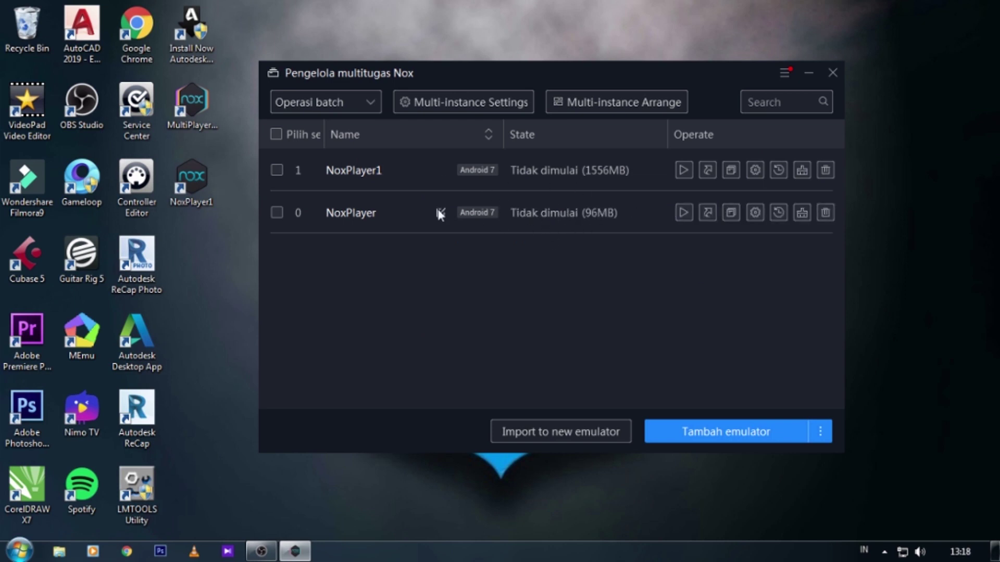
click(712, 215)
drag(626, 76, 648, 70)
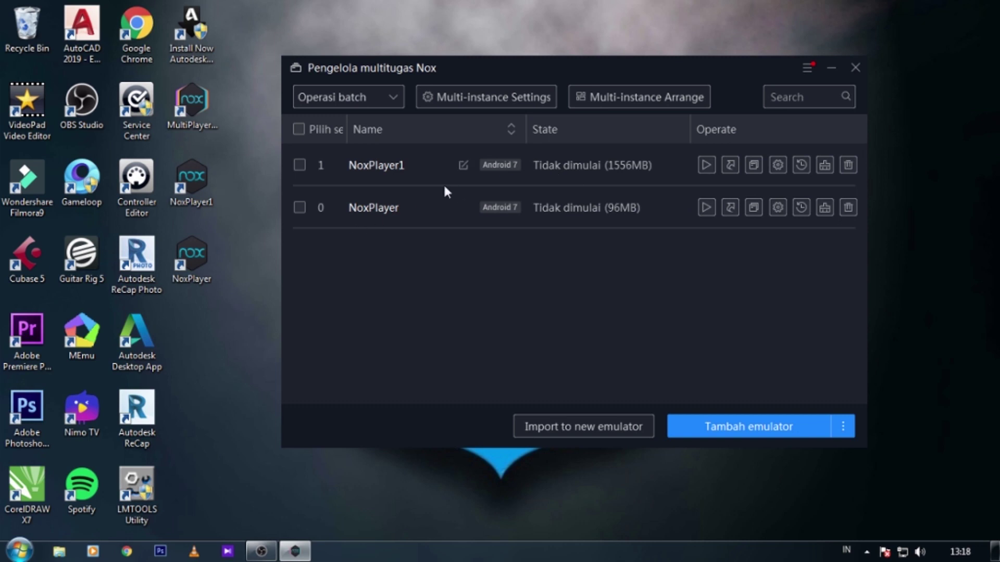
Delete the newly added NoxPlayer instance, close the manager and remove that instance's desktop shortcut.
click(844, 207)
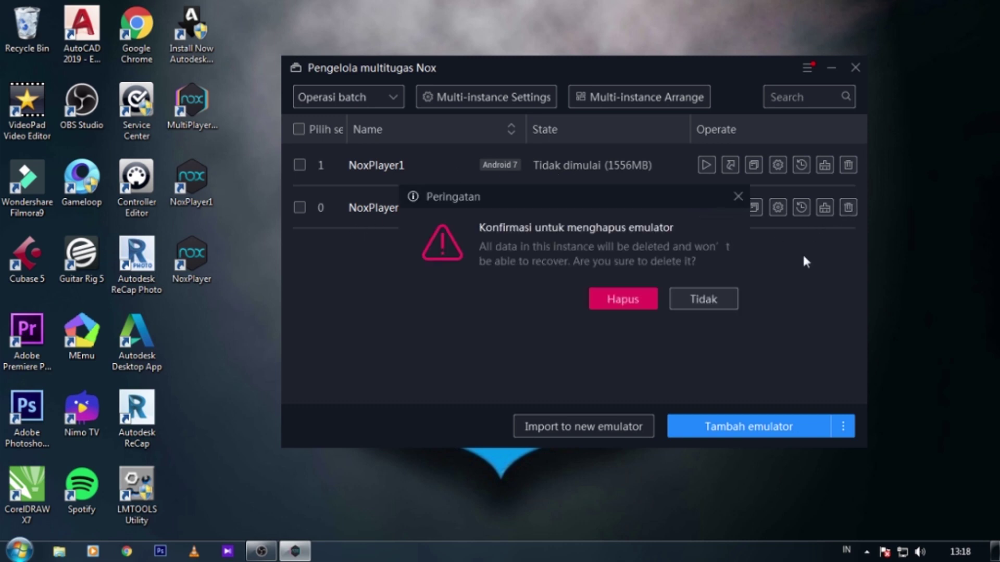
click(643, 304)
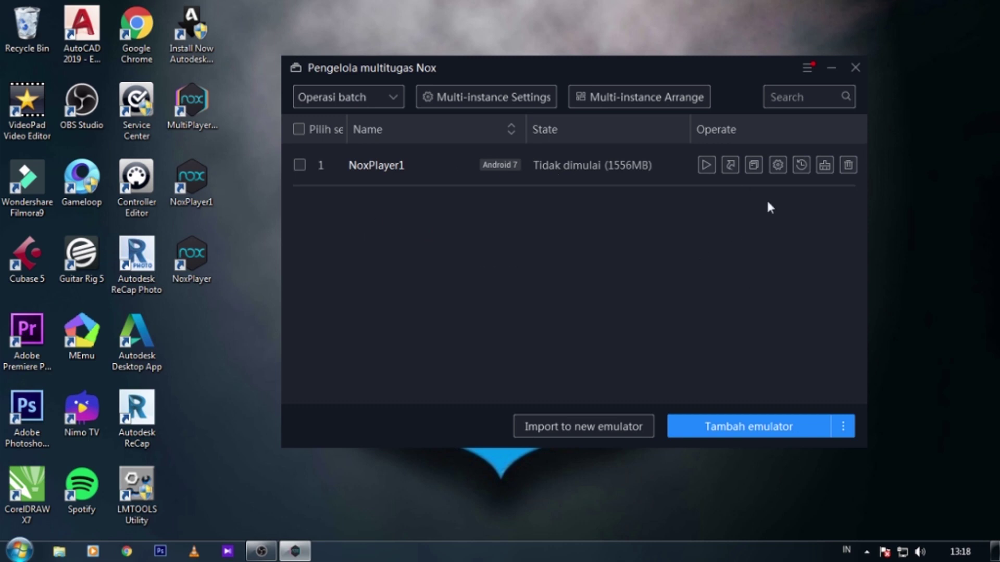
click(855, 68)
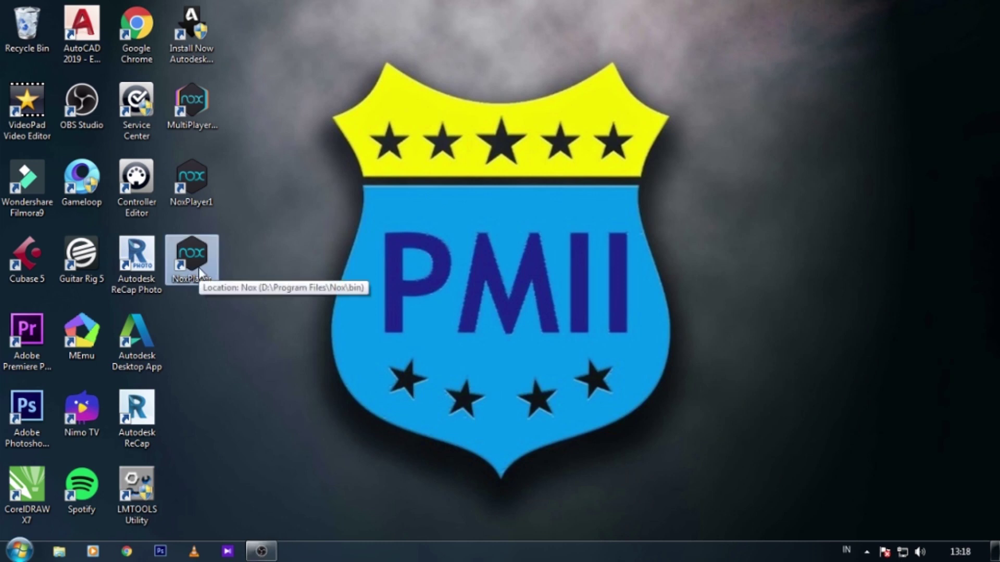
click(199, 267)
key(Delete)
click(558, 337)
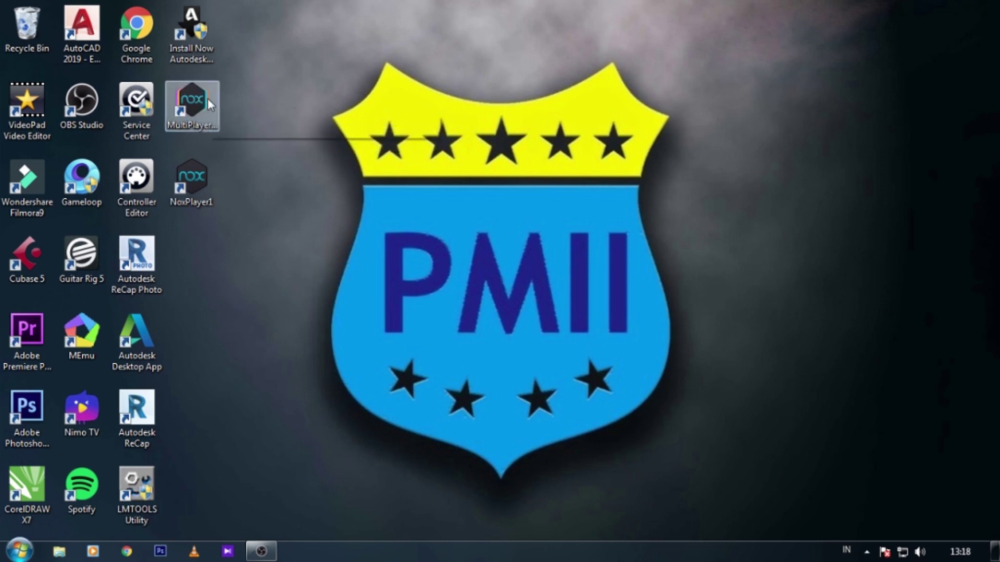
Create a desktop shortcut to MultiPlayerManager from the folder D:\Program Files\Nox\bin and close the folder window.
click(59, 552)
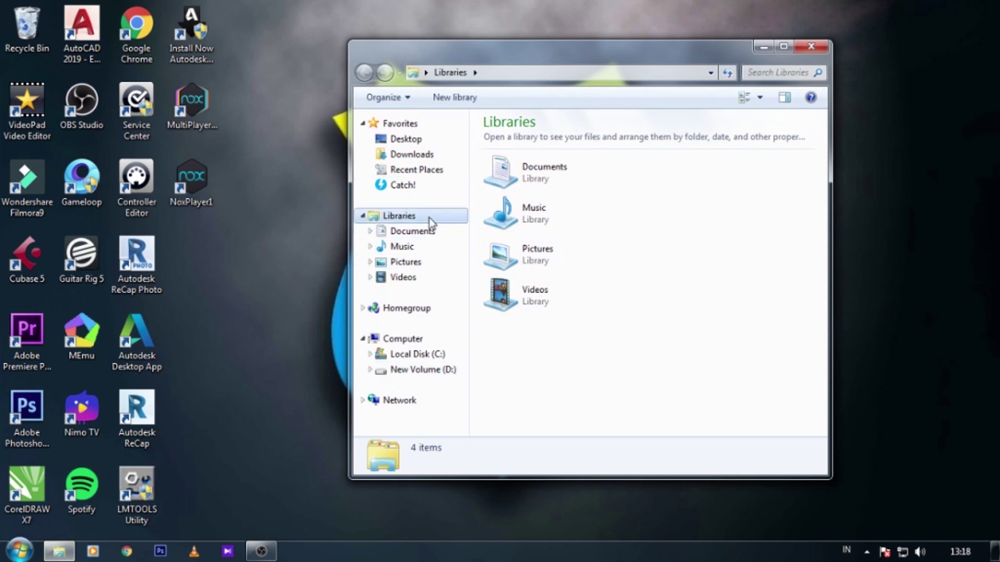
click(438, 369)
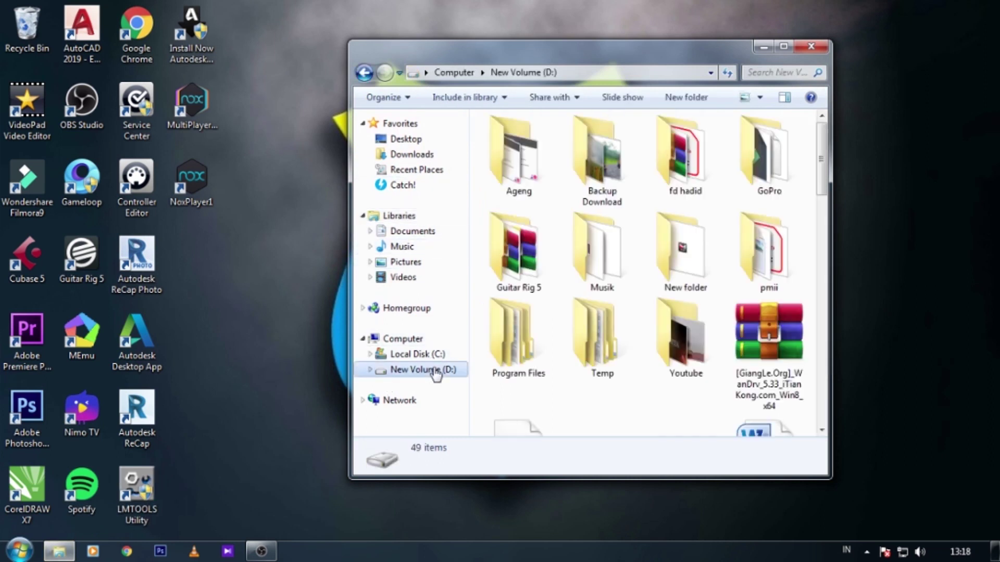
double_click(539, 356)
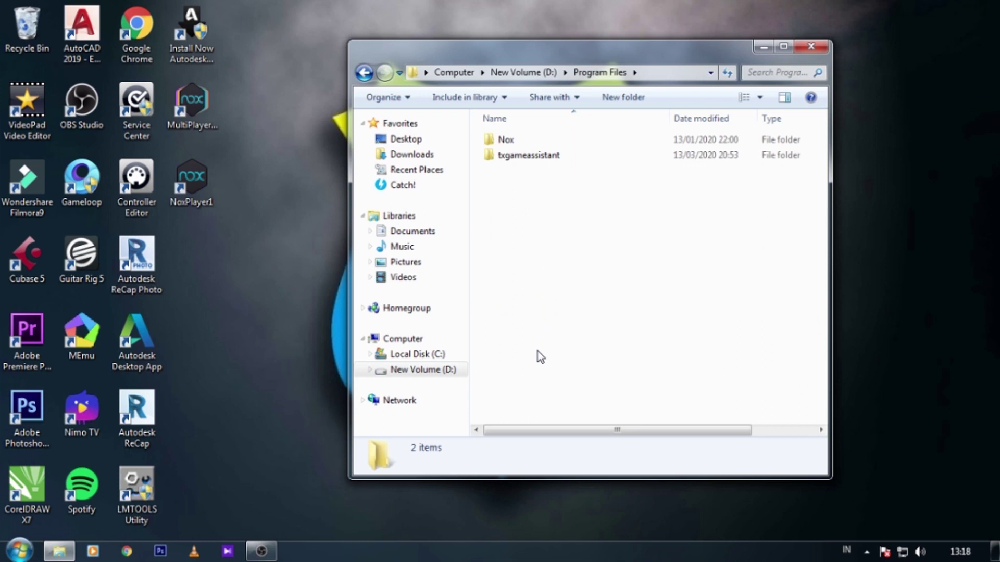
double_click(504, 139)
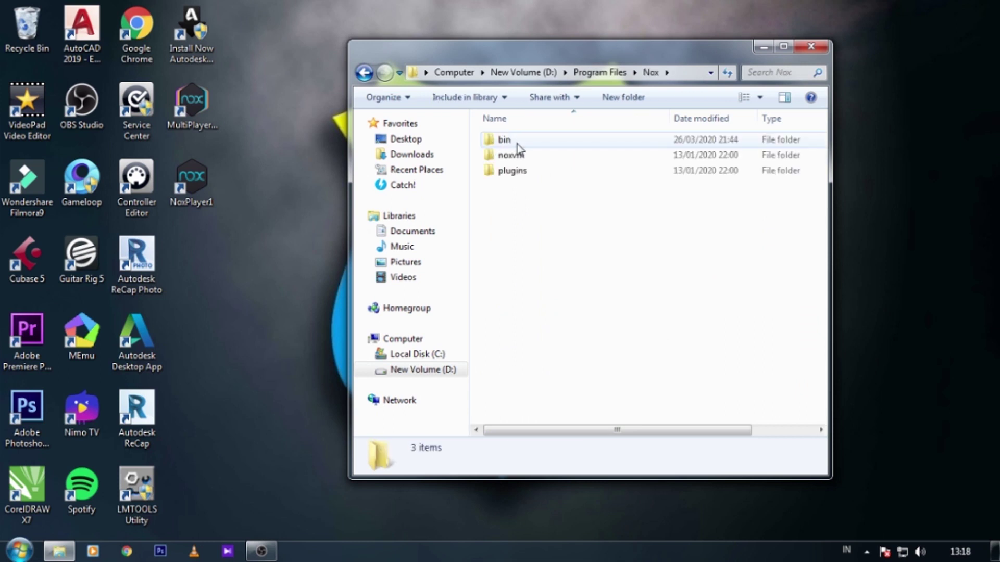
double_click(505, 139)
drag(826, 150, 824, 275)
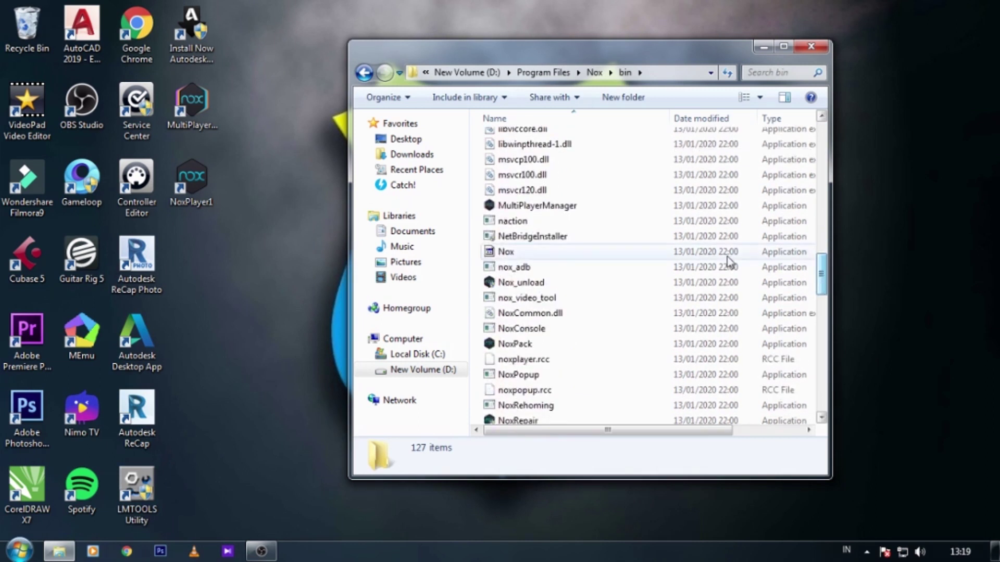
click(557, 208)
right_click(557, 208)
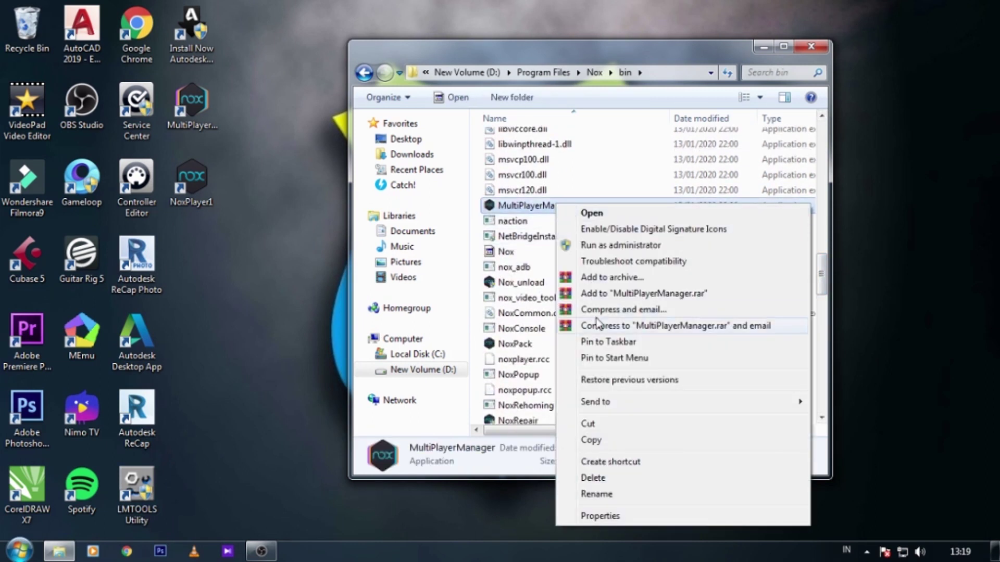
mouse_move(630, 406)
click(880, 418)
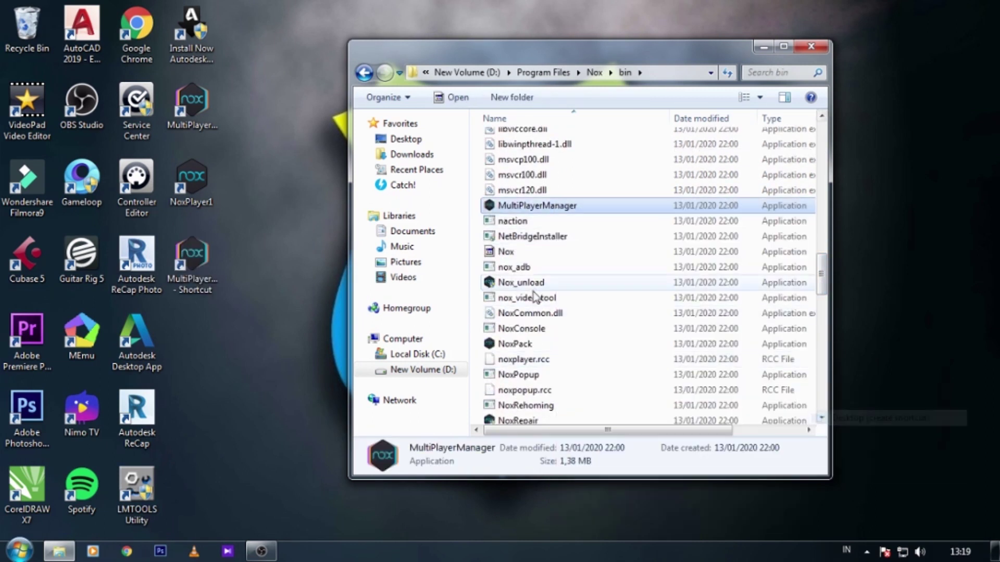
click(810, 46)
Delete the duplicate "MultiPlayerManager - Shortcut" from the desktop.
click(203, 260)
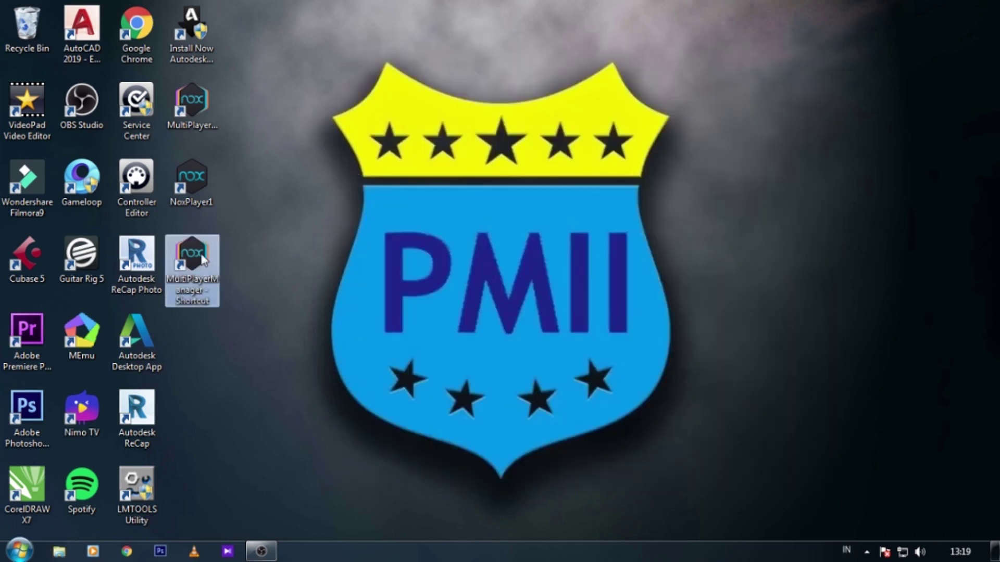
key(Delete)
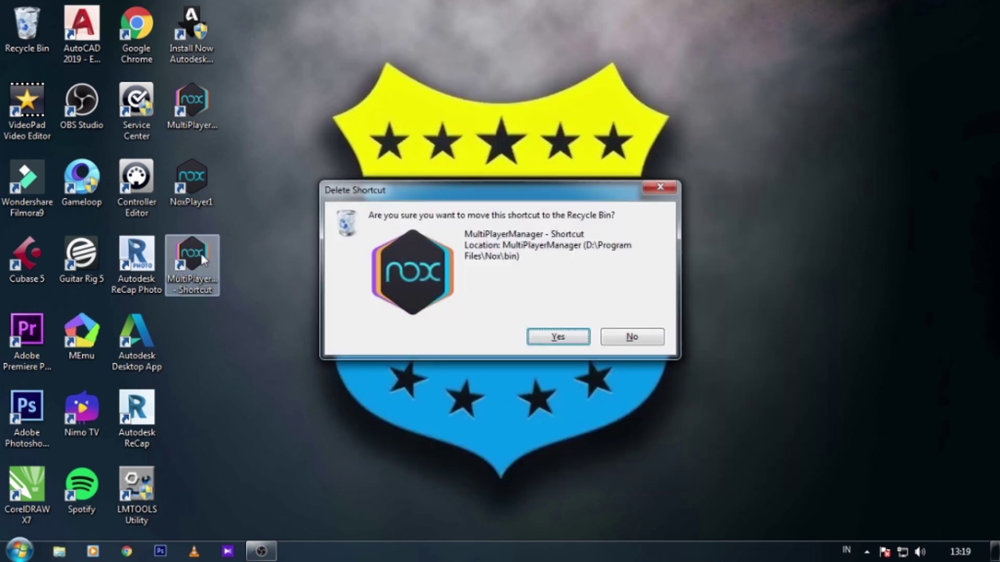
click(576, 339)
Launch NoxPlayer1 and review the recording and playback devices in the Windows Sound settings.
click(201, 189)
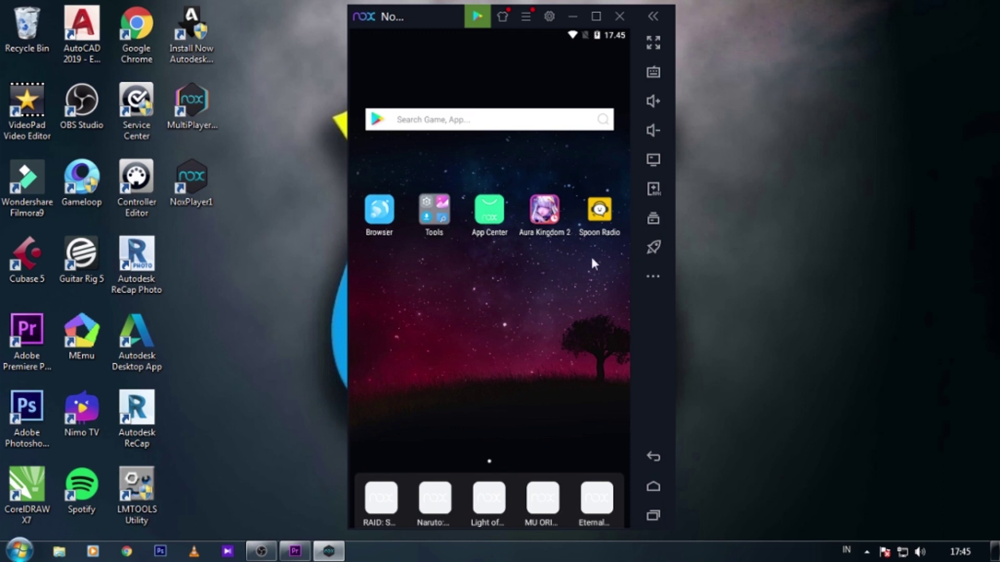
click(920, 552)
right_click(920, 554)
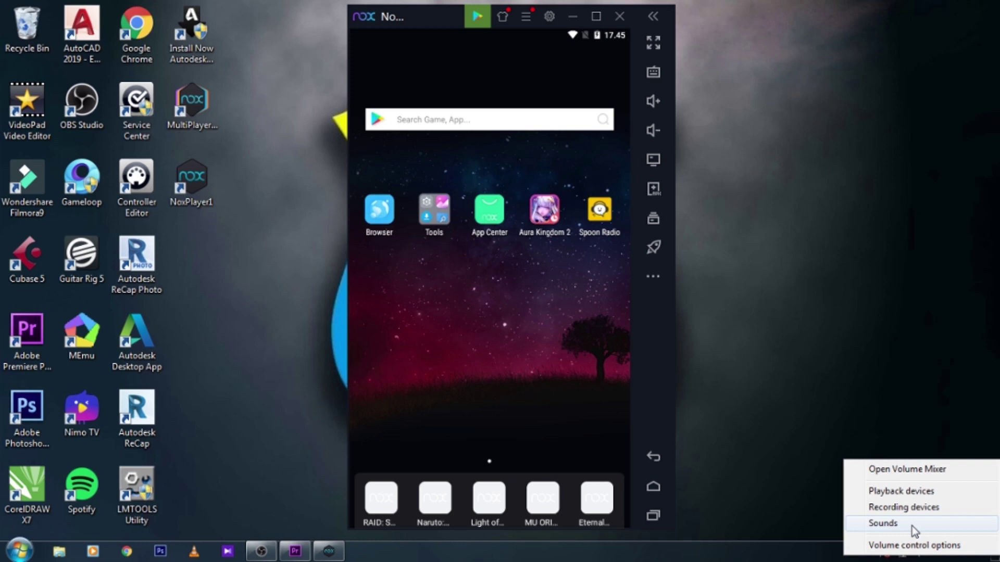
click(883, 523)
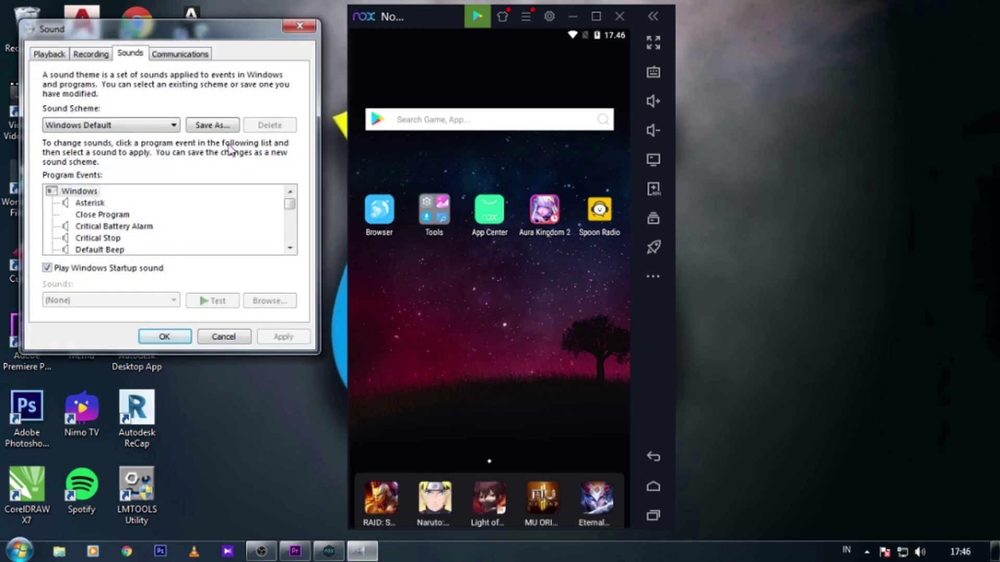
click(104, 57)
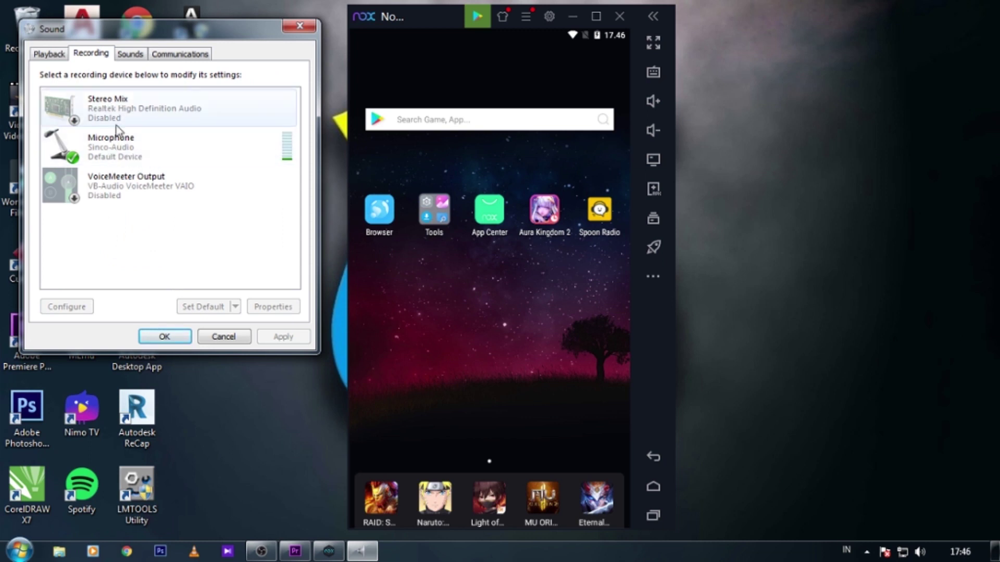
click(50, 54)
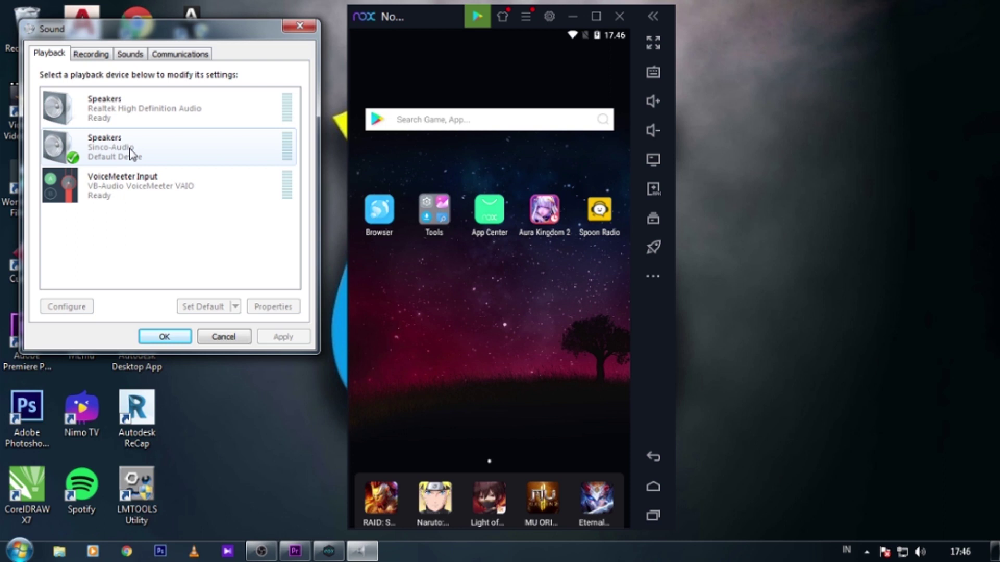
click(290, 29)
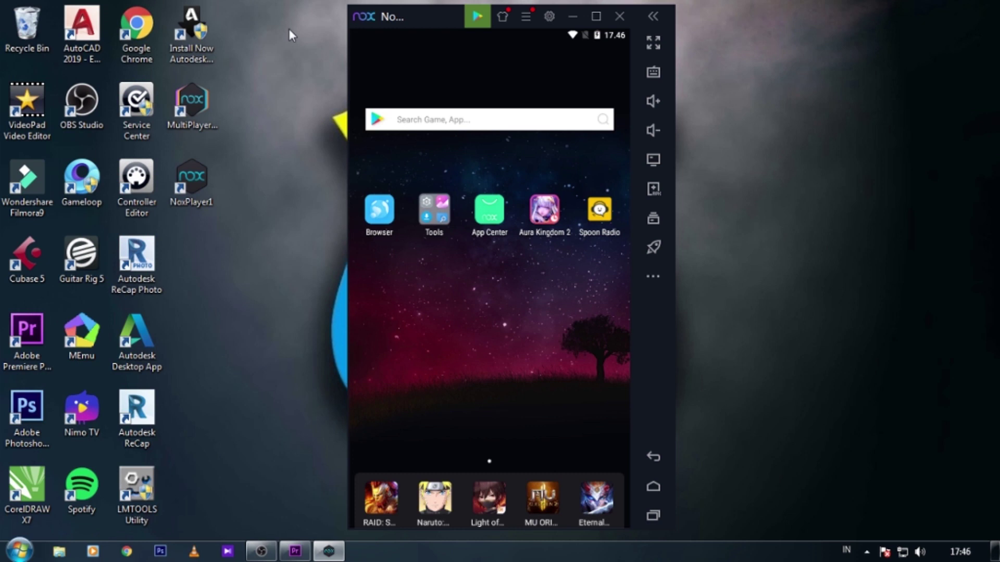